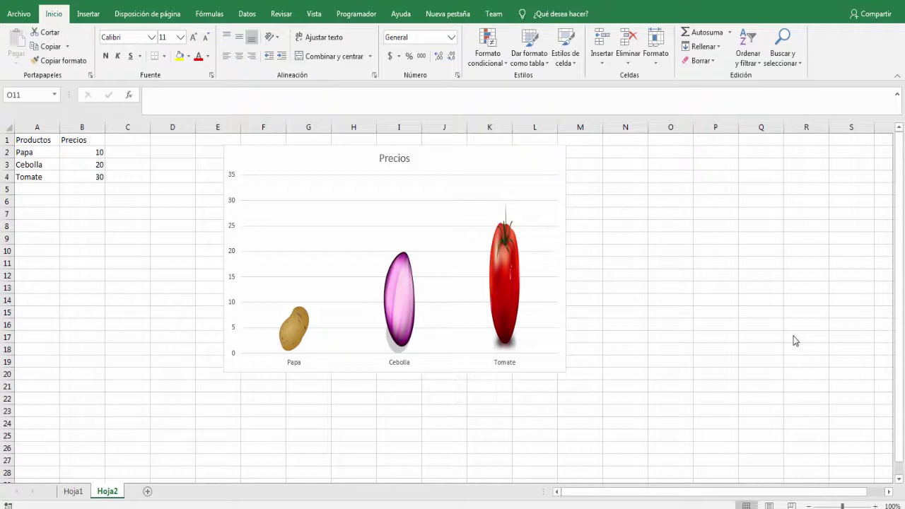
# - Select the chart area and fill it with the shopcart picture via Relleno de forma > Imagen
pyautogui.click(511, 279)
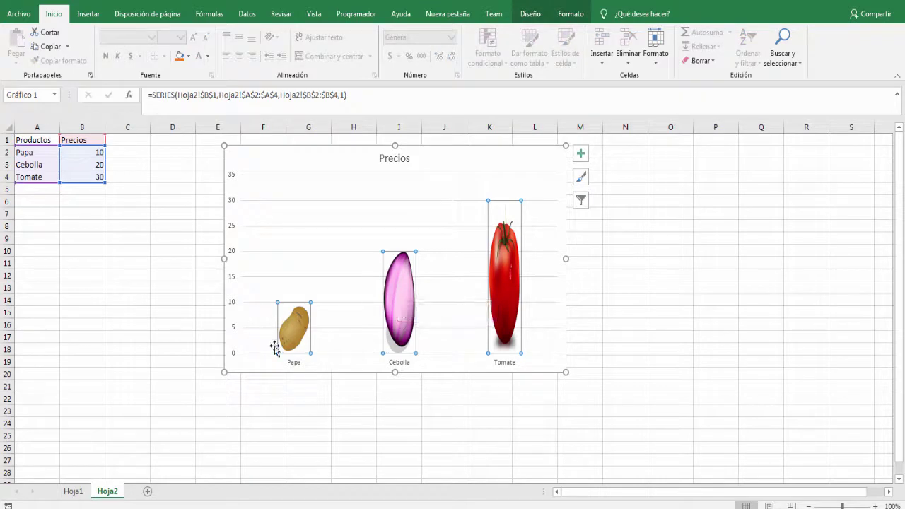
pyautogui.moveTo(291, 334)
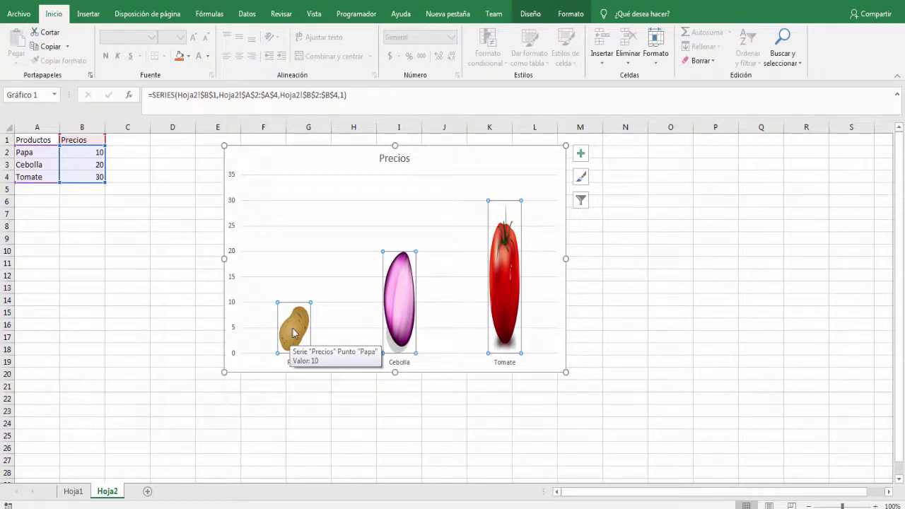
pyautogui.moveTo(404, 286)
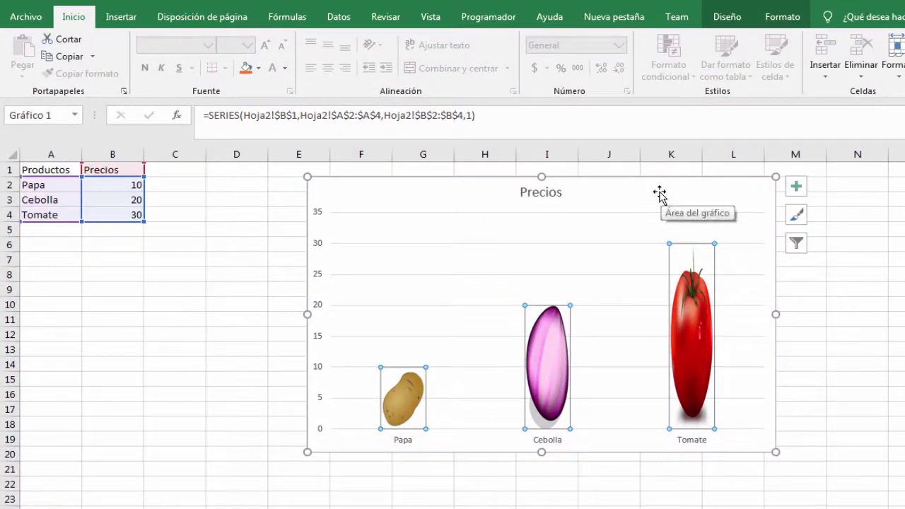
pyautogui.click(628, 191)
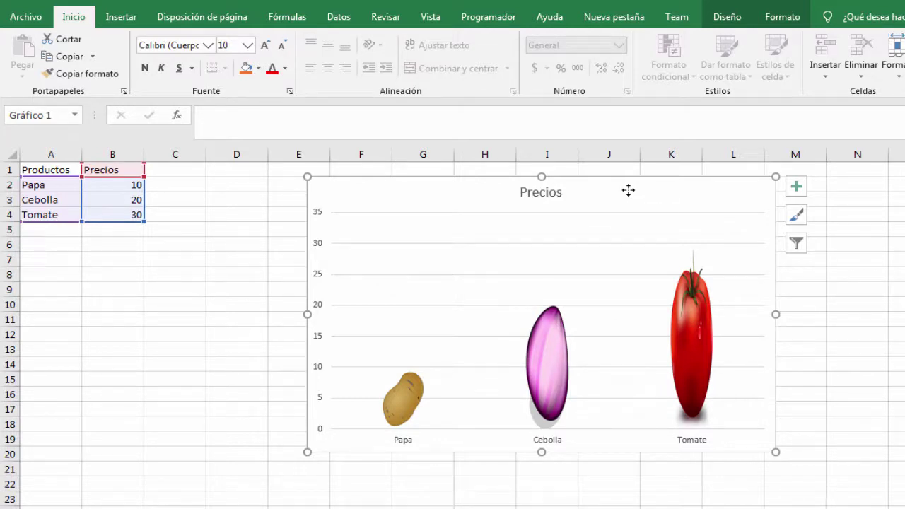
pyautogui.click(778, 17)
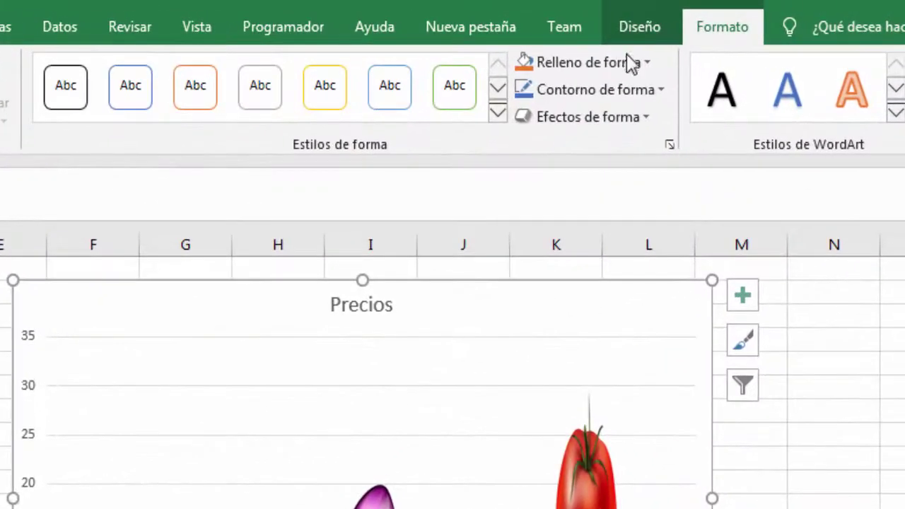
pyautogui.click(670, 56)
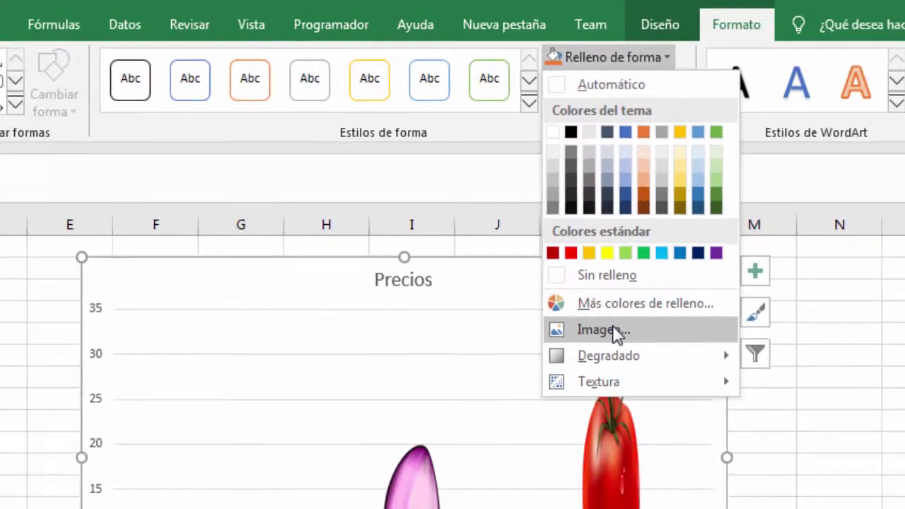
pyautogui.click(614, 326)
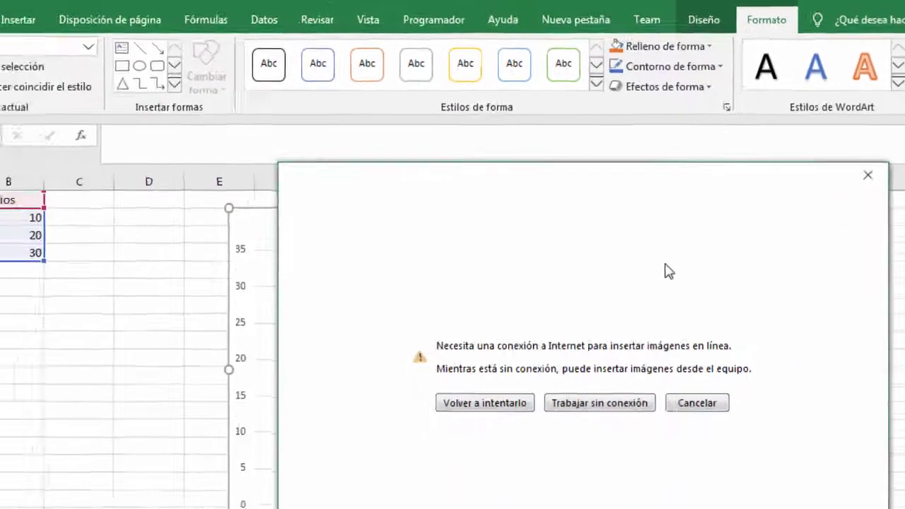
pyautogui.click(625, 355)
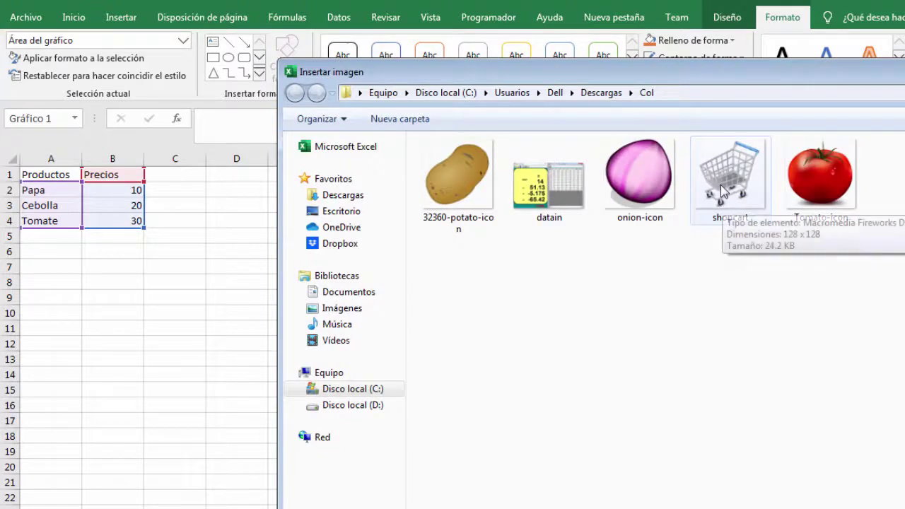
pyautogui.click(722, 191)
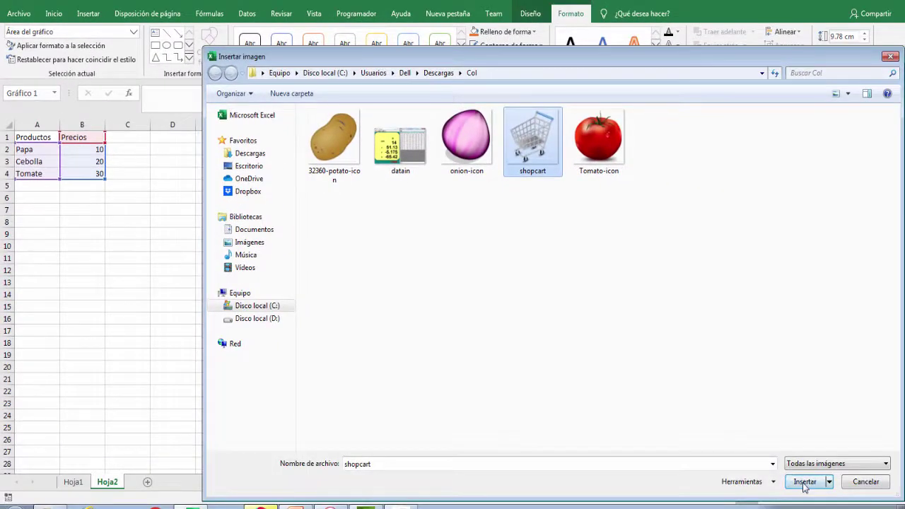
pyautogui.click(802, 484)
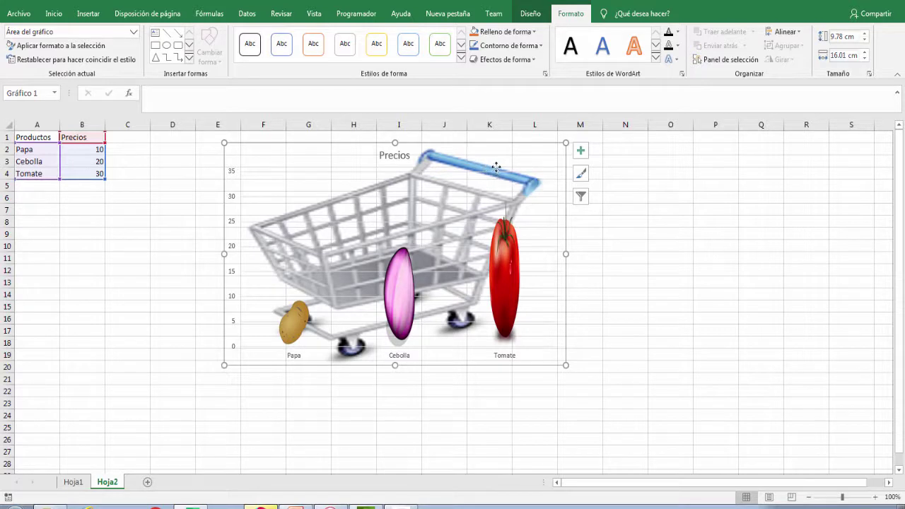
# - Replace the chart area fill with the 32360-potato-icon picture, then select the horizontal gridlines
pyautogui.click(536, 33)
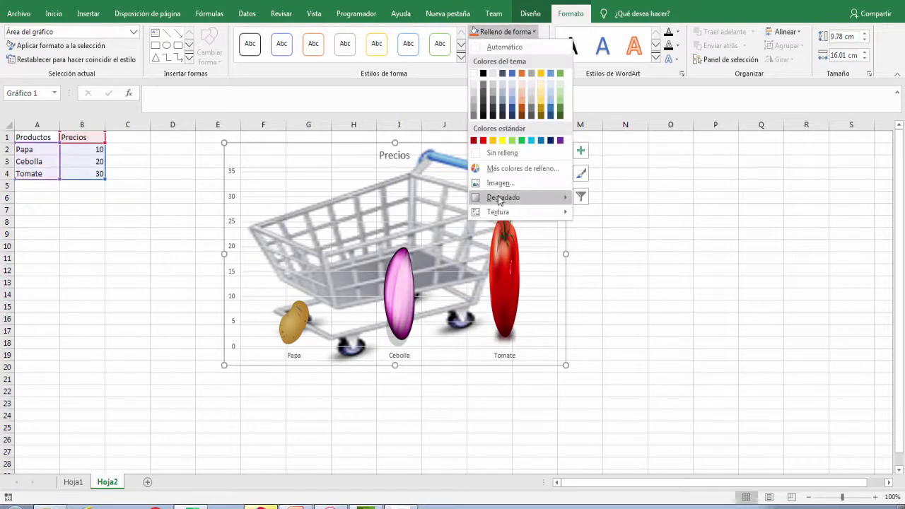
pyautogui.click(502, 187)
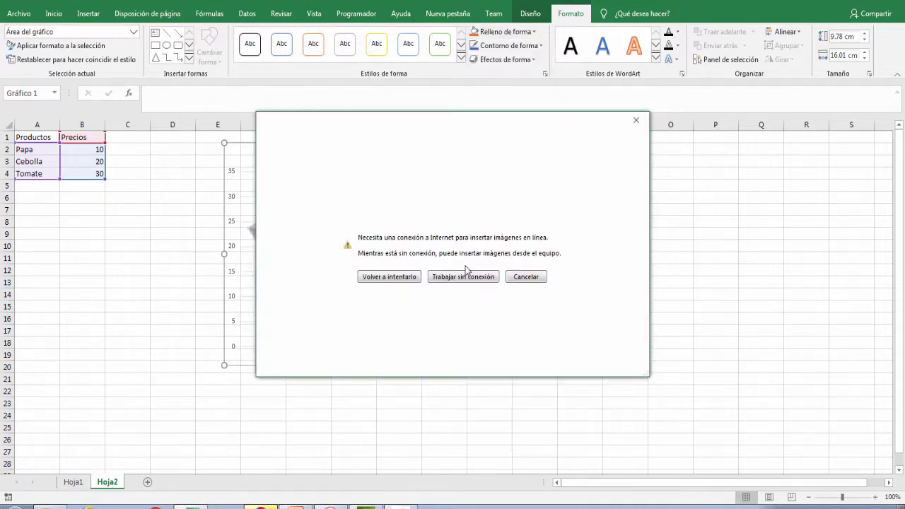
pyautogui.click(463, 276)
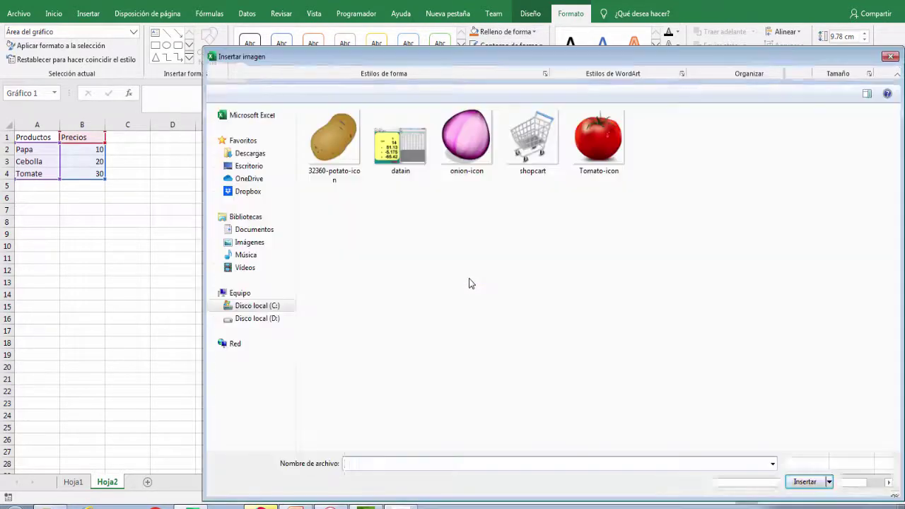
pyautogui.doubleClick(338, 157)
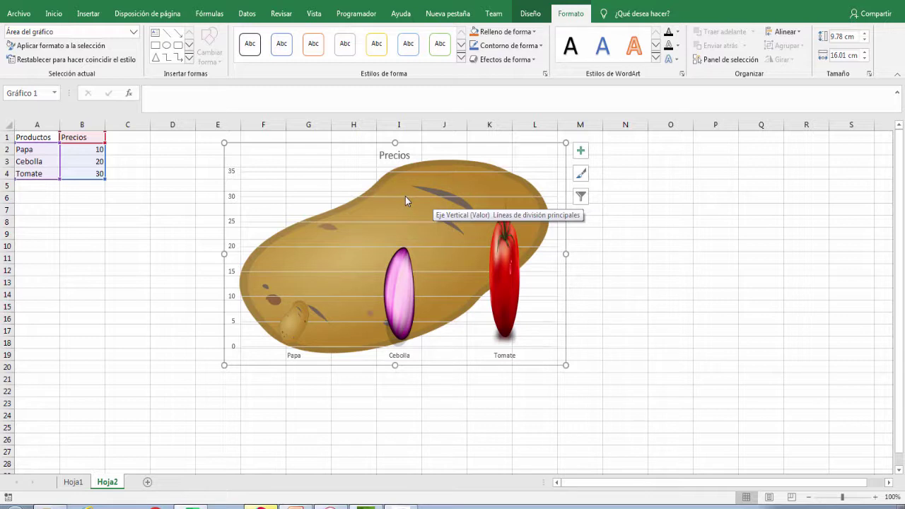
pyautogui.click(405, 197)
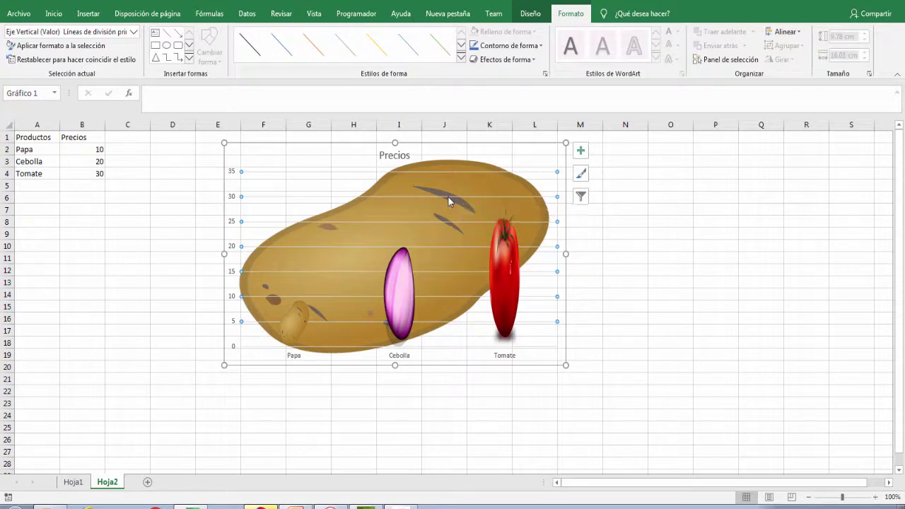
# - Delete the chart's major horizontal gridlines with the right-click Eliminar command
pyautogui.rightClick(449, 201)
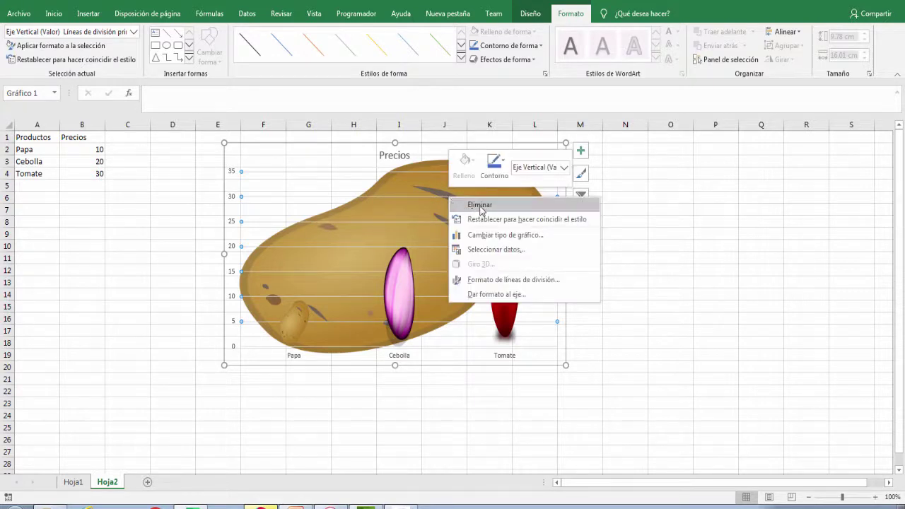
pyautogui.click(480, 205)
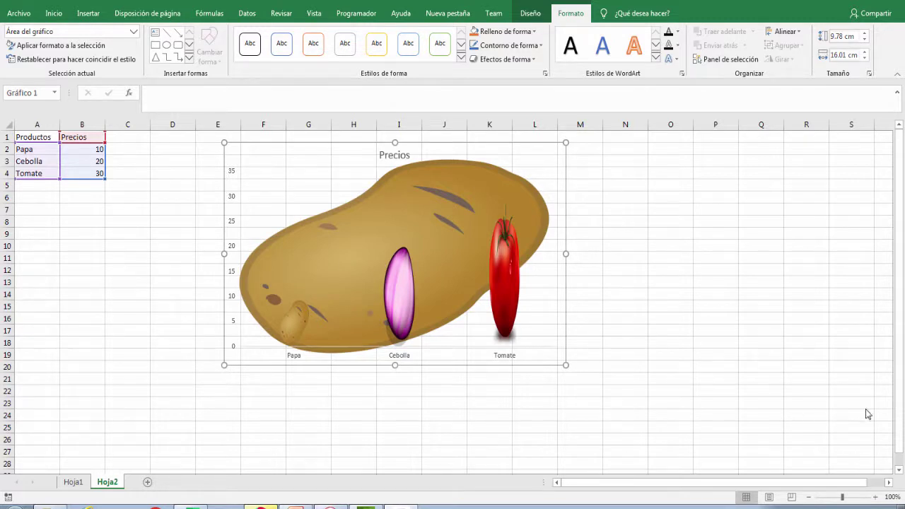
pyautogui.moveTo(588, 187)
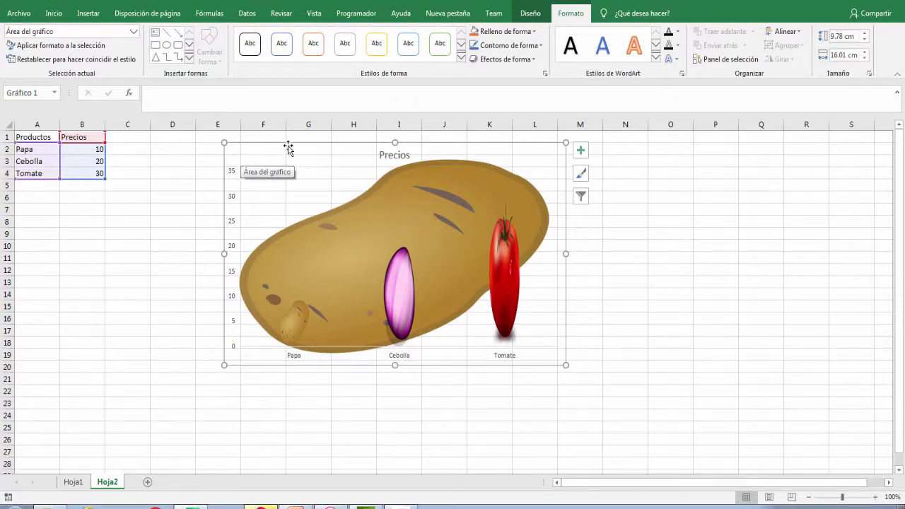
# - Fill cells E1:M20 behind the chart with Blanco, Fondo 1
pyautogui.click(204, 139)
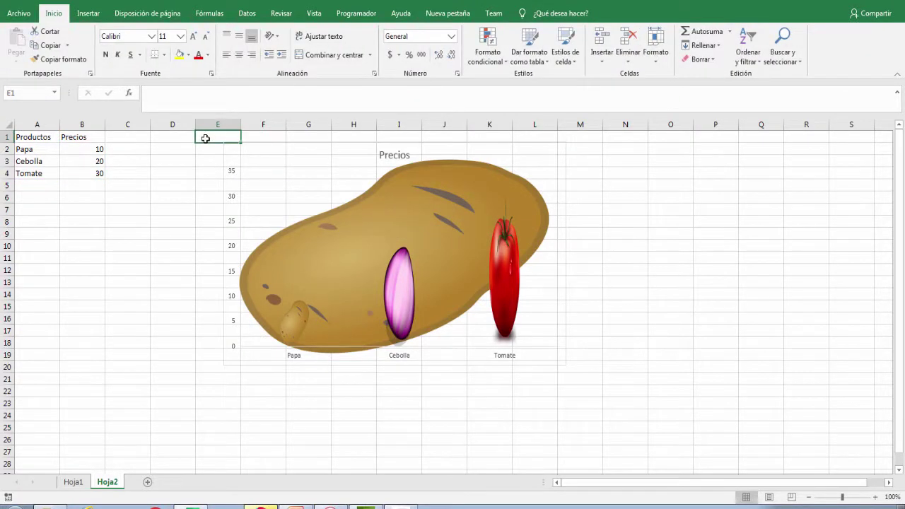
pyautogui.moveTo(205, 139); pyautogui.dragTo(570, 364)
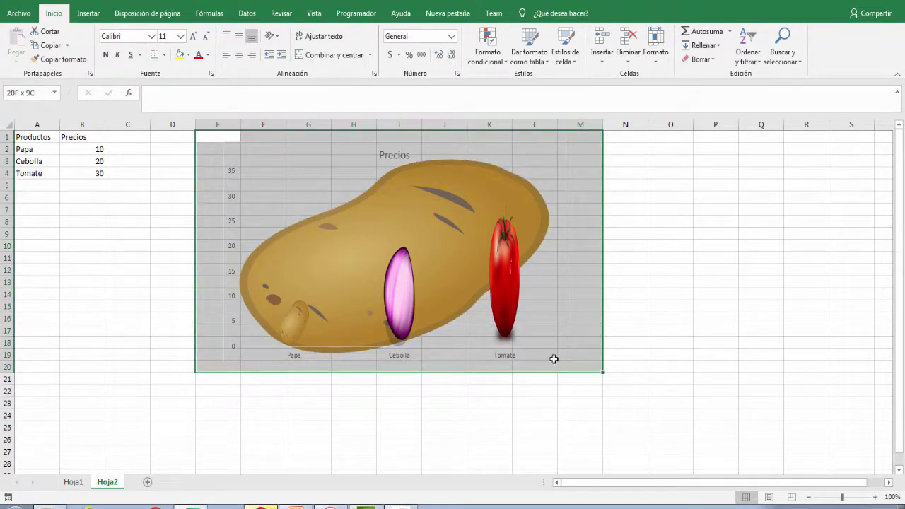
pyautogui.moveTo(563, 361); pyautogui.dragTo(572, 346)
pyautogui.click(590, 225)
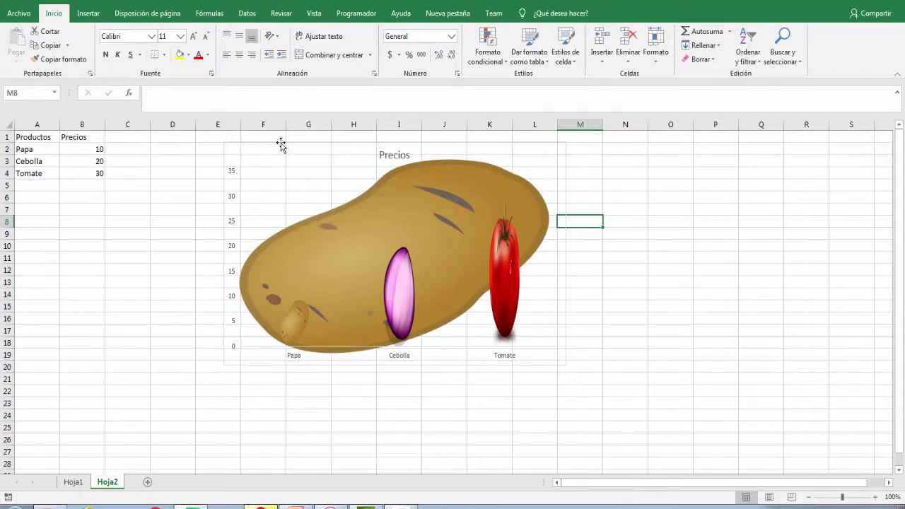
pyautogui.moveTo(210, 136)
pyautogui.mouseDown()
pyautogui.moveTo(223, 357)
pyautogui.moveTo(574, 363)
pyautogui.mouseUp()
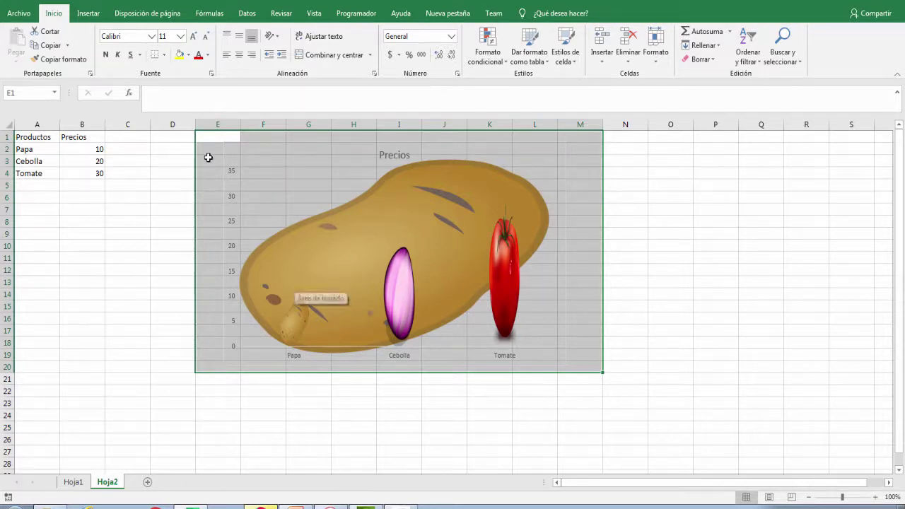
pyautogui.click(189, 59)
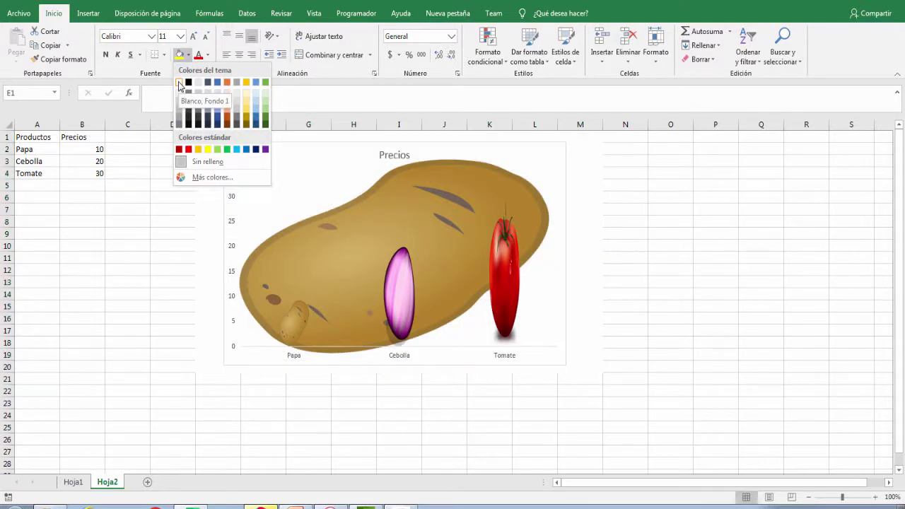
pyautogui.click(180, 83)
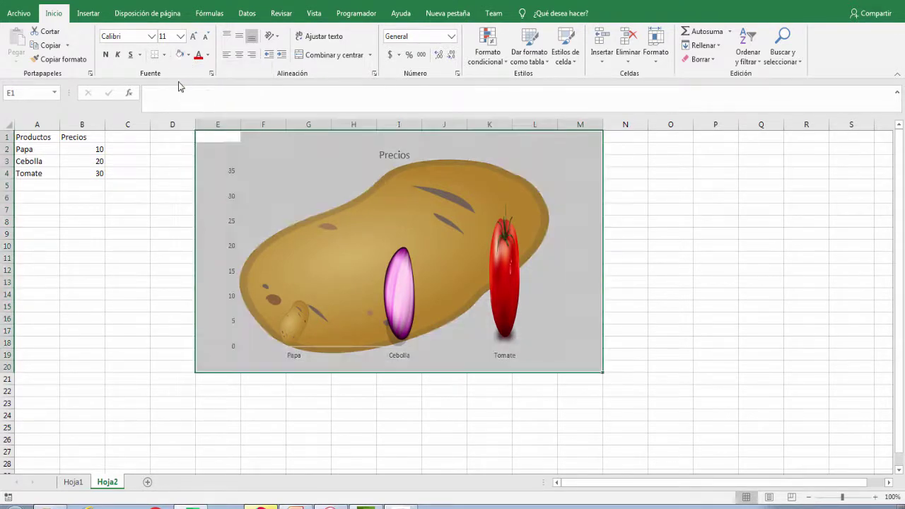
pyautogui.click(170, 225)
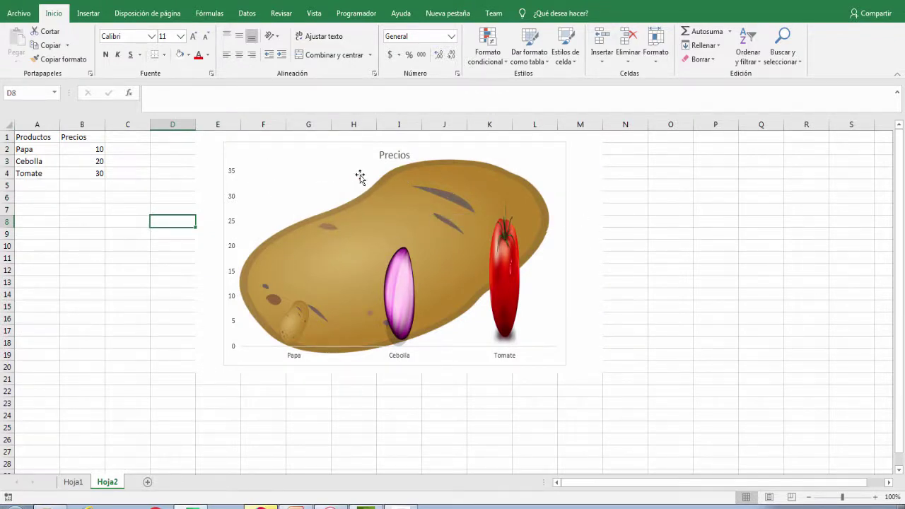
pyautogui.click(213, 149)
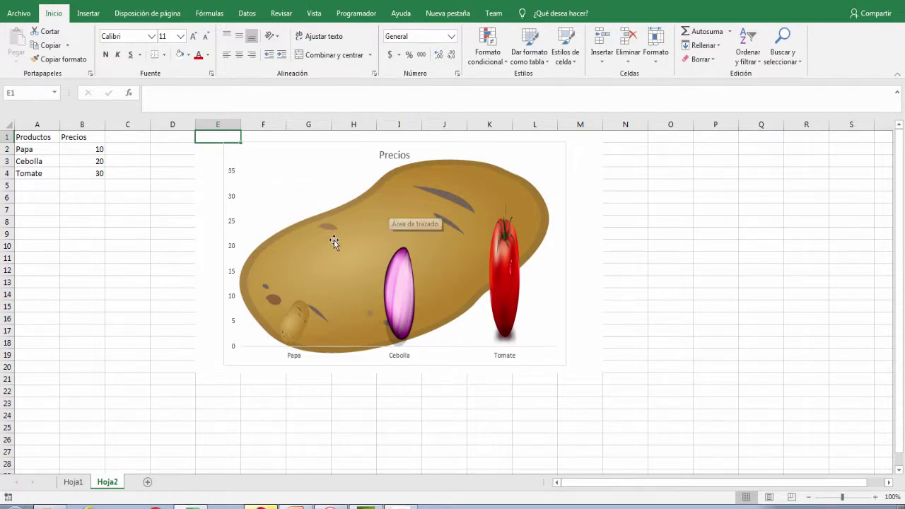
pyautogui.click(172, 221)
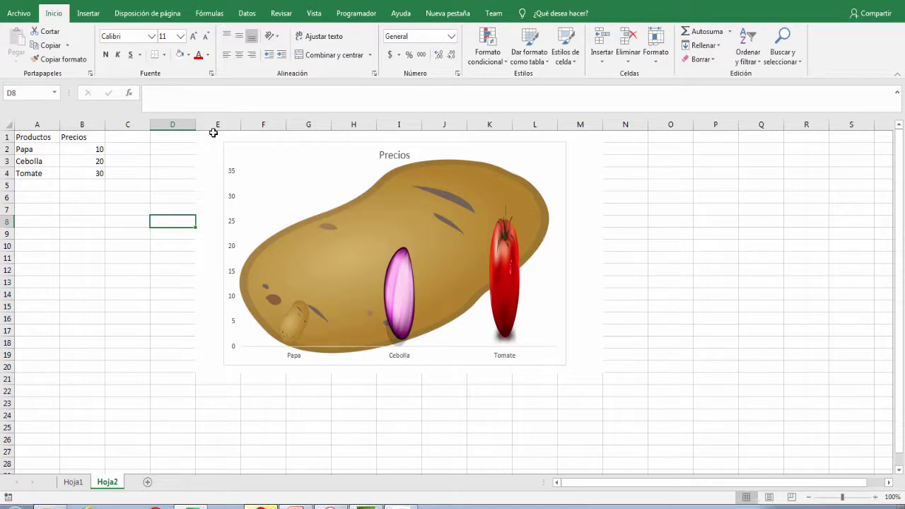
pyautogui.click(213, 133)
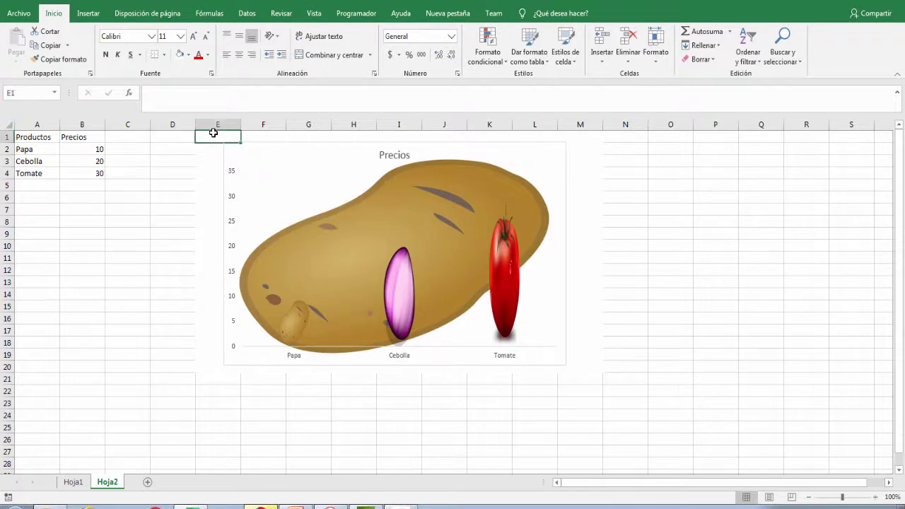